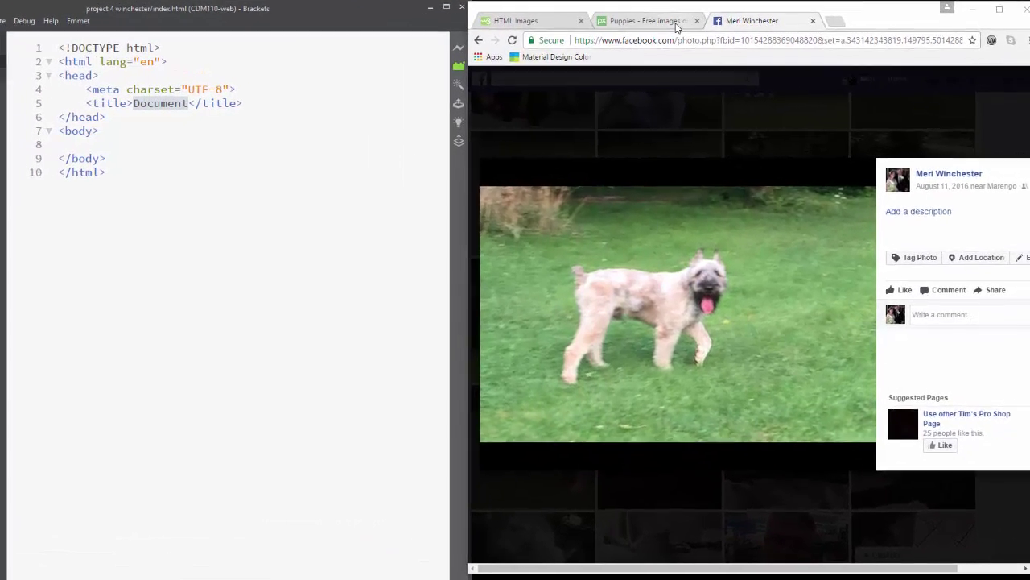
# Return to the Pixabay puppy results and open the black puppy photo's page
pyautogui.click(676, 24)
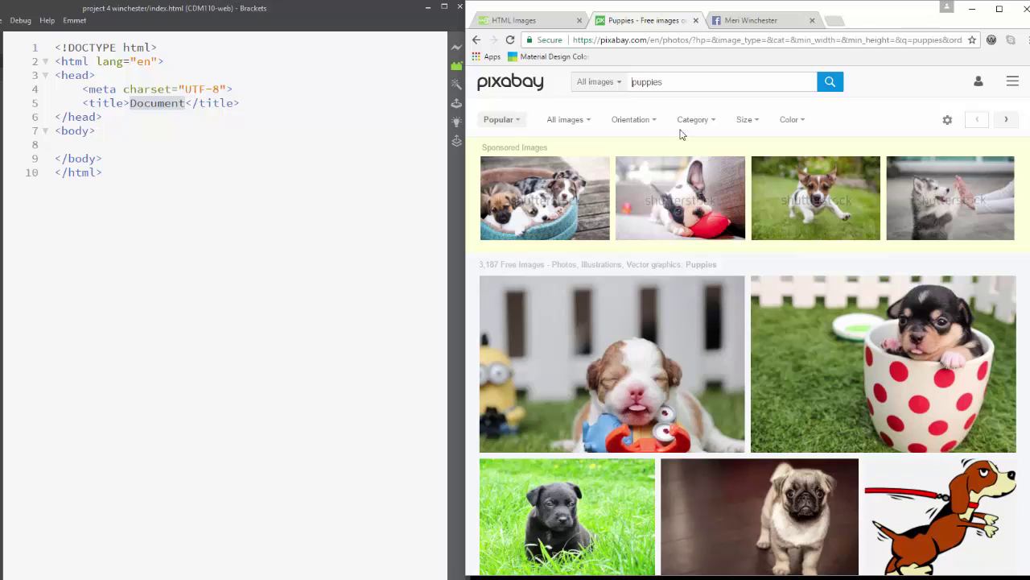
pyautogui.scroll(-5, 650, 229)
pyautogui.scroll(-8, 649, 235)
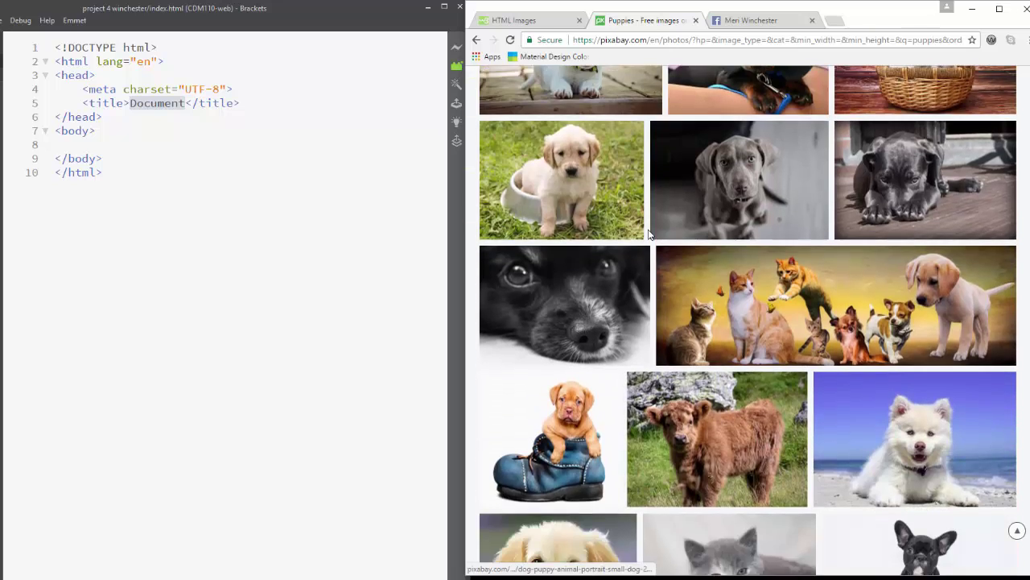
pyautogui.scroll(-5, 650, 235)
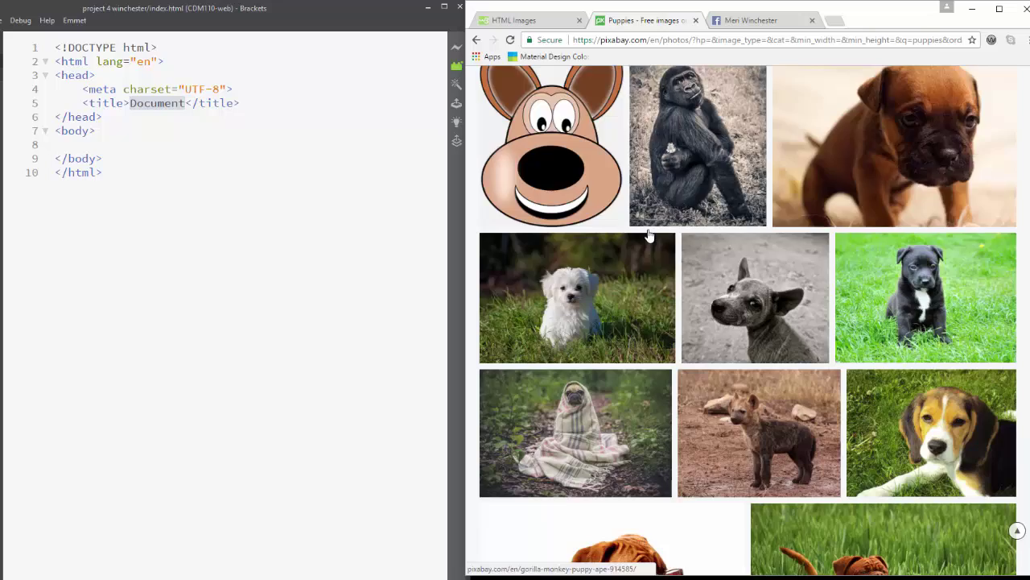
pyautogui.scroll(3, 650, 235)
pyautogui.scroll(15, 650, 235)
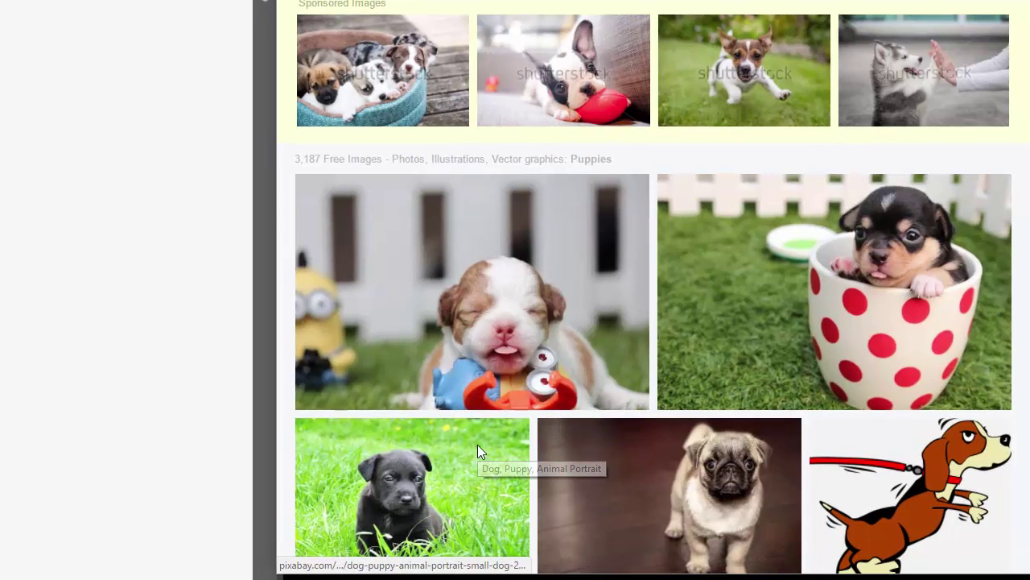
pyautogui.click(569, 475)
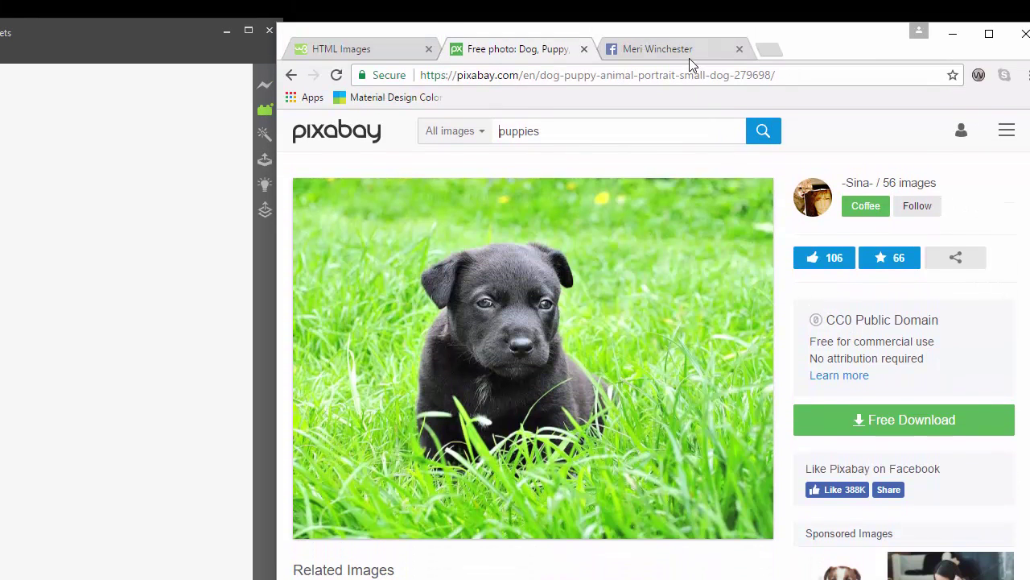
# Save the tan dog and wire-haired dog photos from Facebook onto the desktop
pyautogui.click(689, 55)
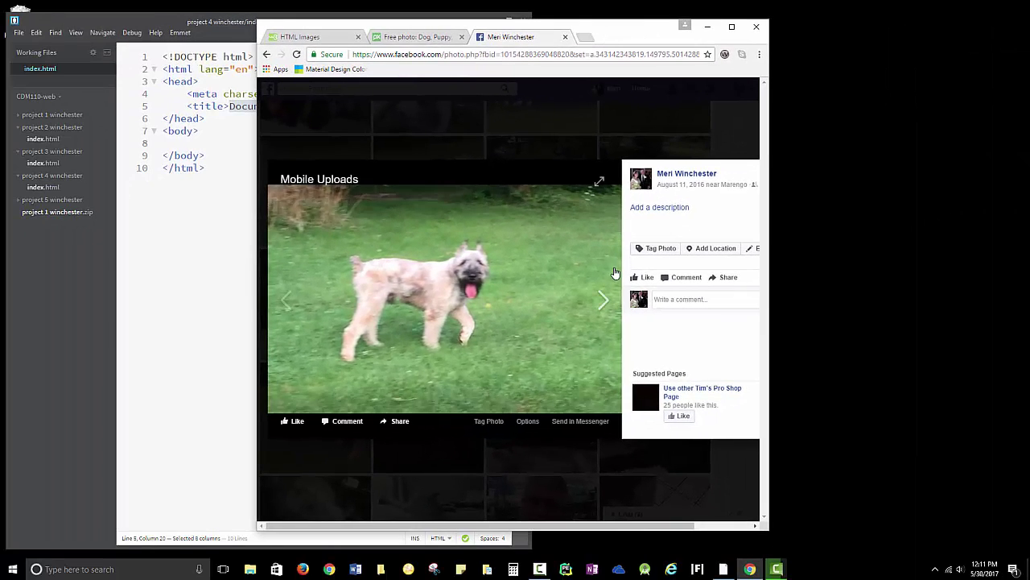
pyautogui.click(603, 299)
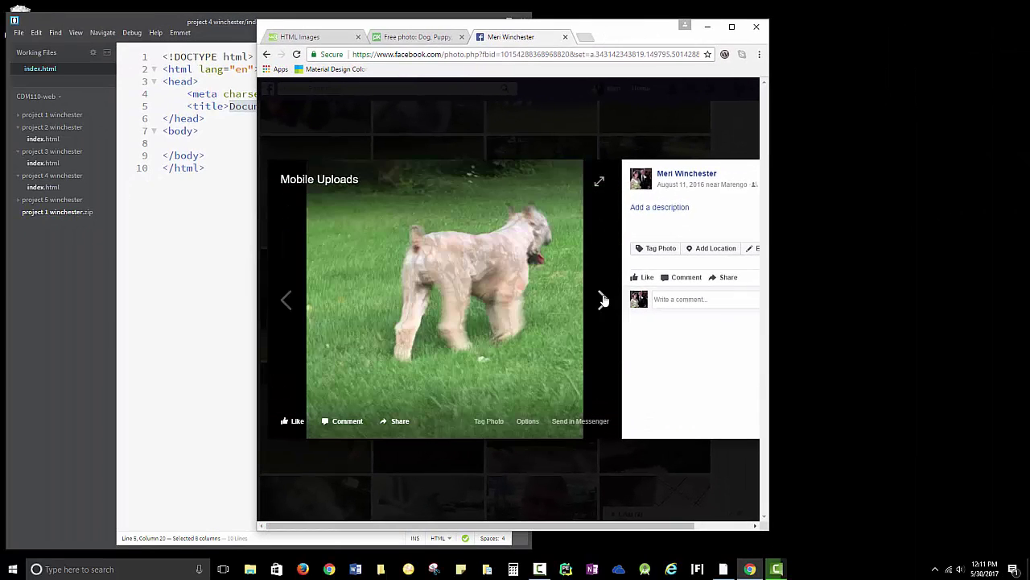
pyautogui.click(602, 299)
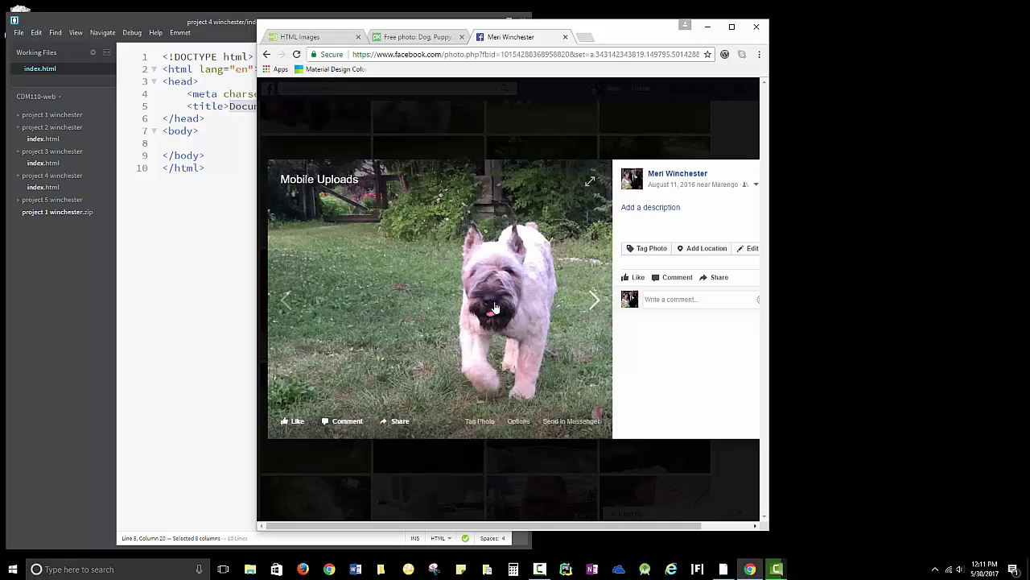
pyautogui.moveTo(493, 306); pyautogui.dragTo(872, 292)
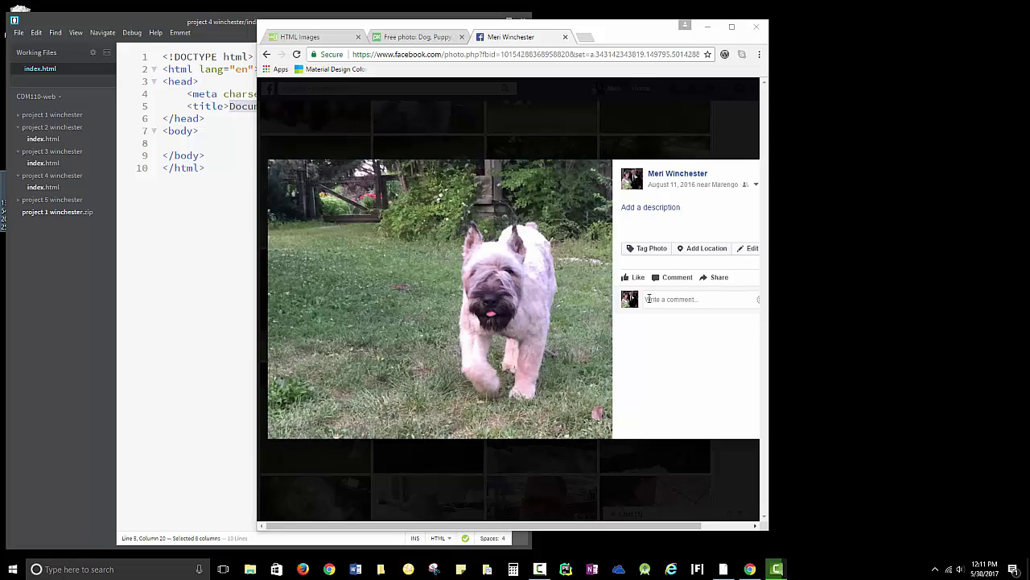
pyautogui.click(592, 303)
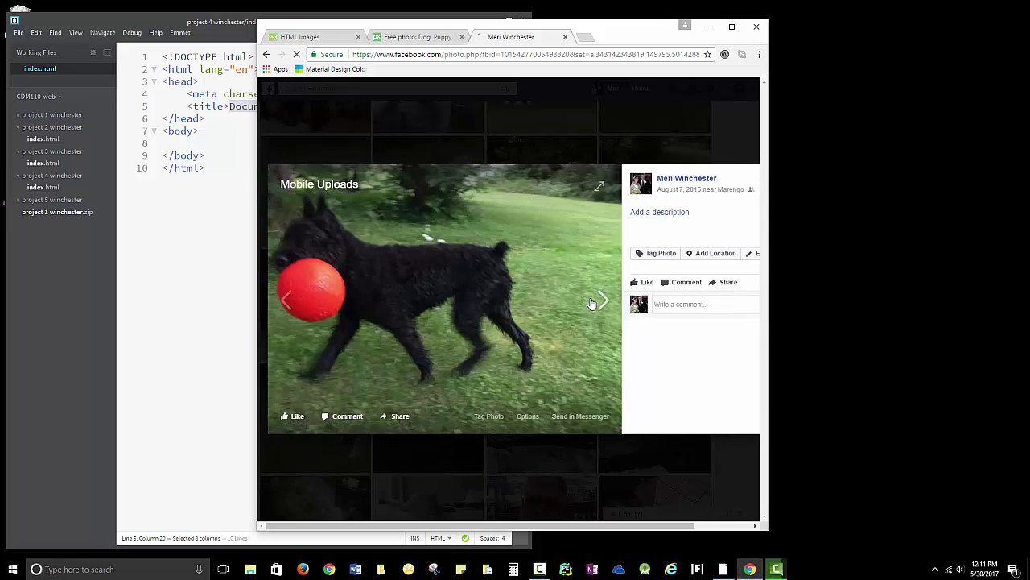
pyautogui.click(593, 303)
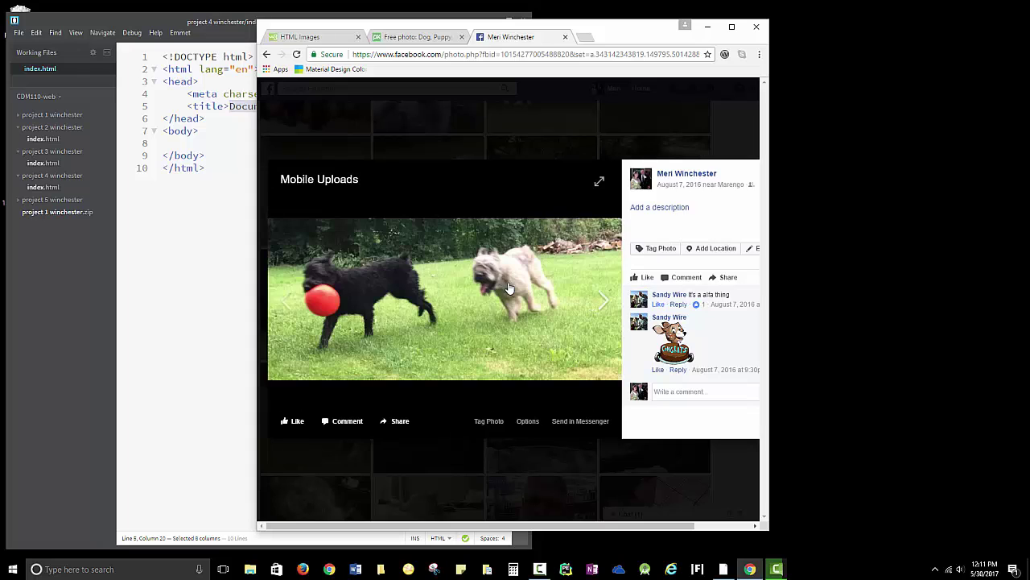
pyautogui.click(602, 300)
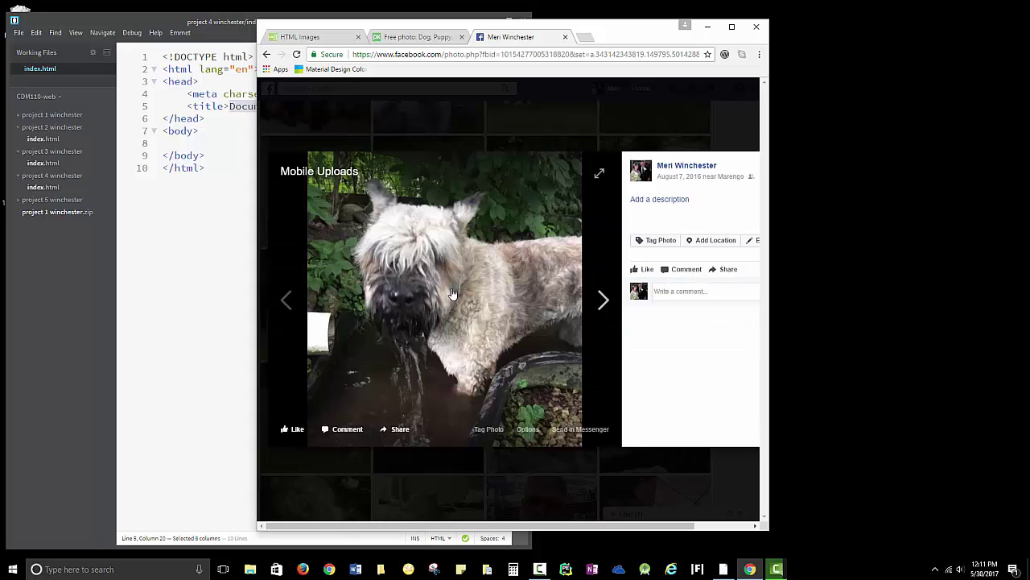
pyautogui.moveTo(451, 291); pyautogui.dragTo(851, 277)
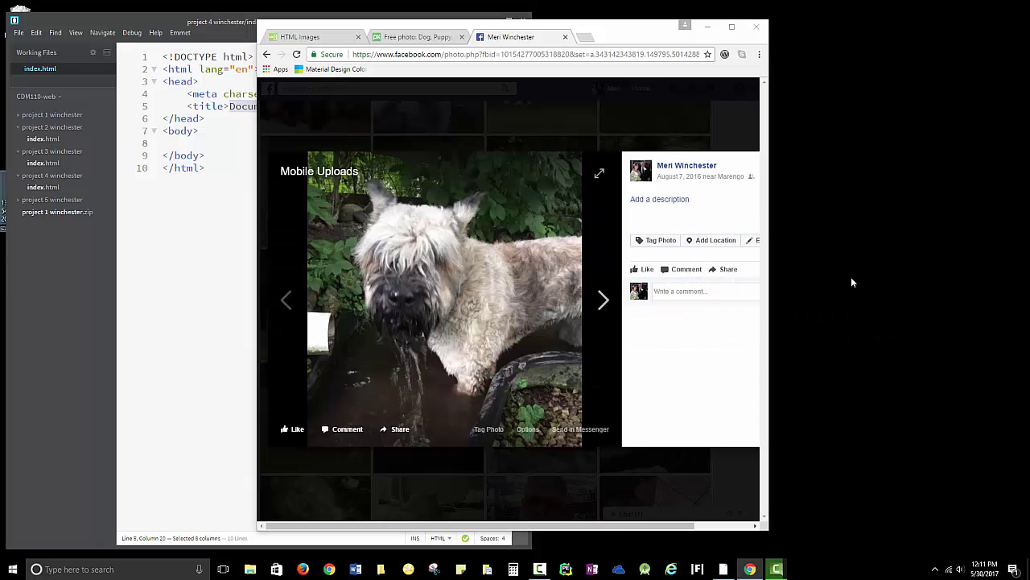
# Save the black dog with orange ball and two dogs playing photos, then minimize Chrome
pyautogui.click(602, 301)
pyautogui.click(600, 302)
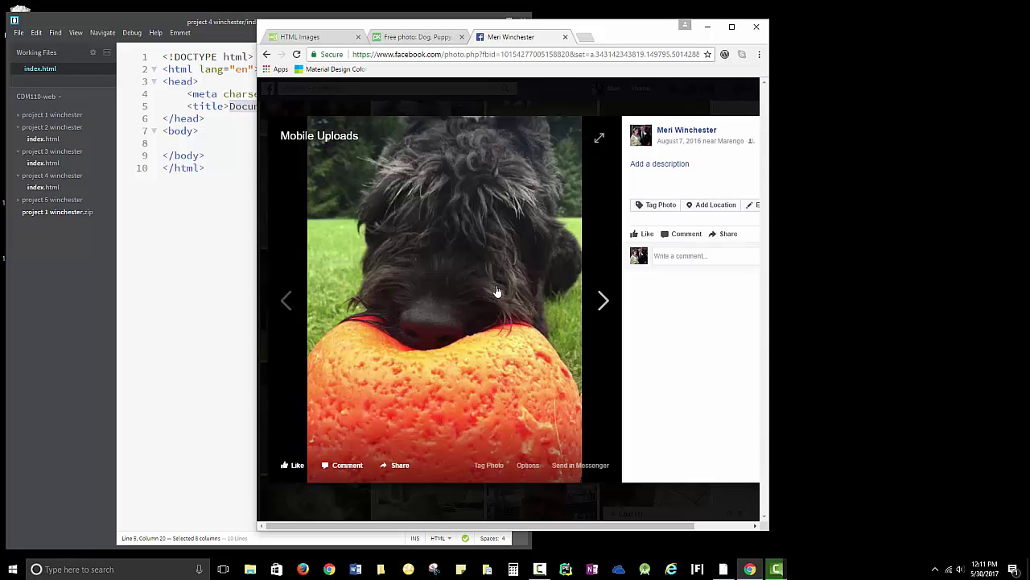
pyautogui.moveTo(495, 291); pyautogui.dragTo(827, 295)
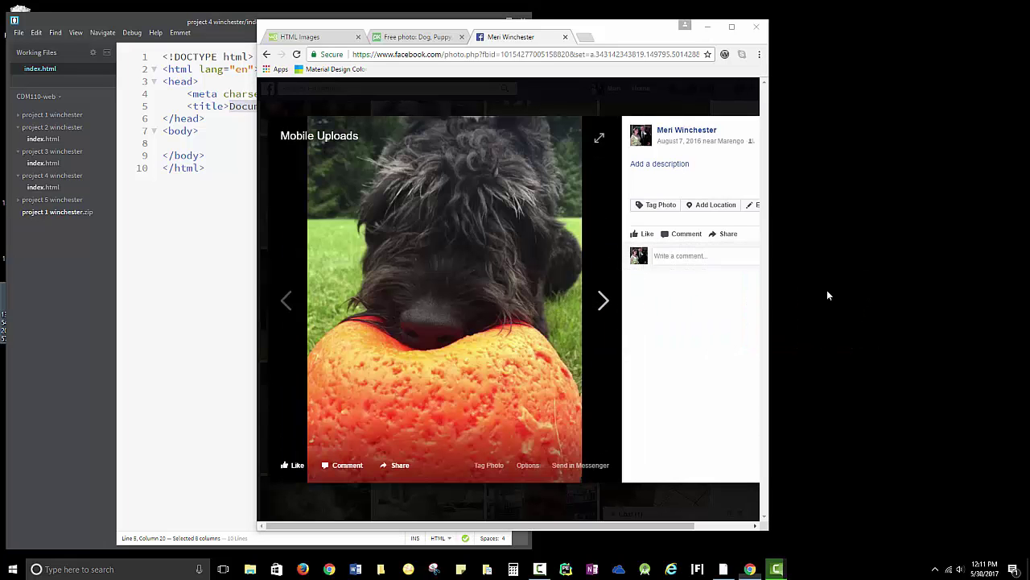
pyautogui.click(603, 300)
pyautogui.moveTo(486, 274); pyautogui.dragTo(855, 270)
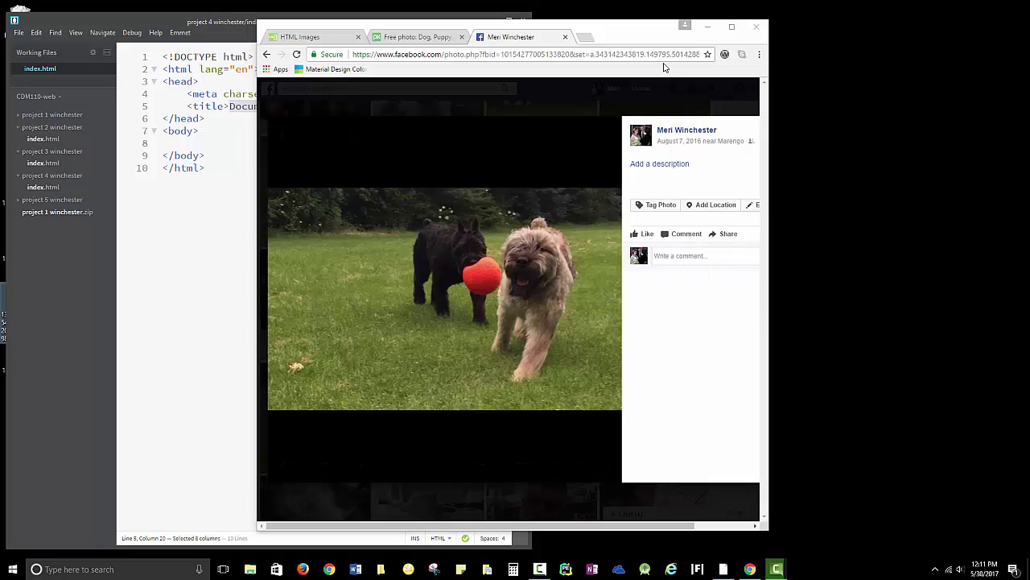
pyautogui.click(706, 29)
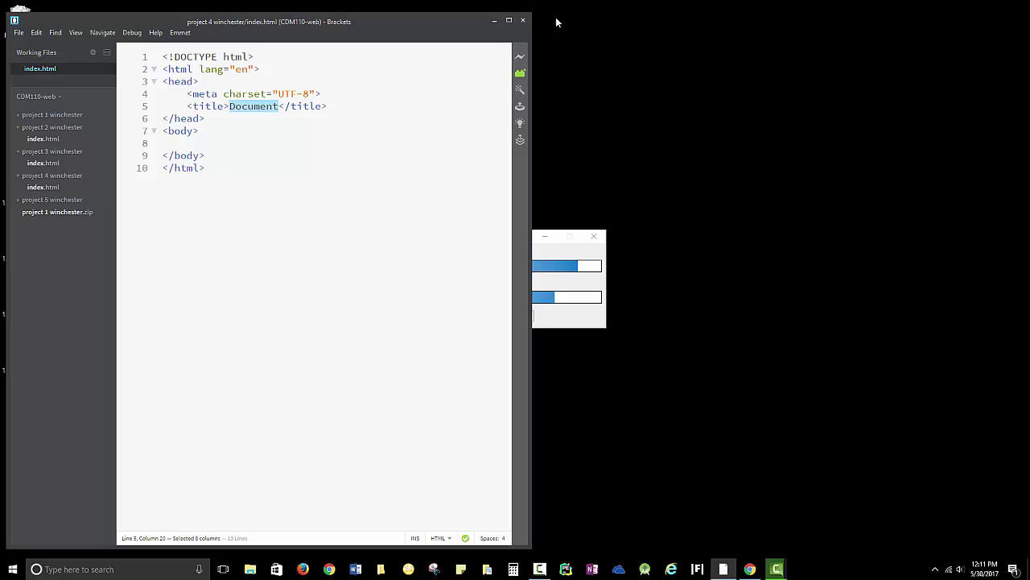
# Open project 4 winchester in File Explorer and move the four desktop dog JPGs into it
pyautogui.moveTo(473, 24); pyautogui.dragTo(477, 24)
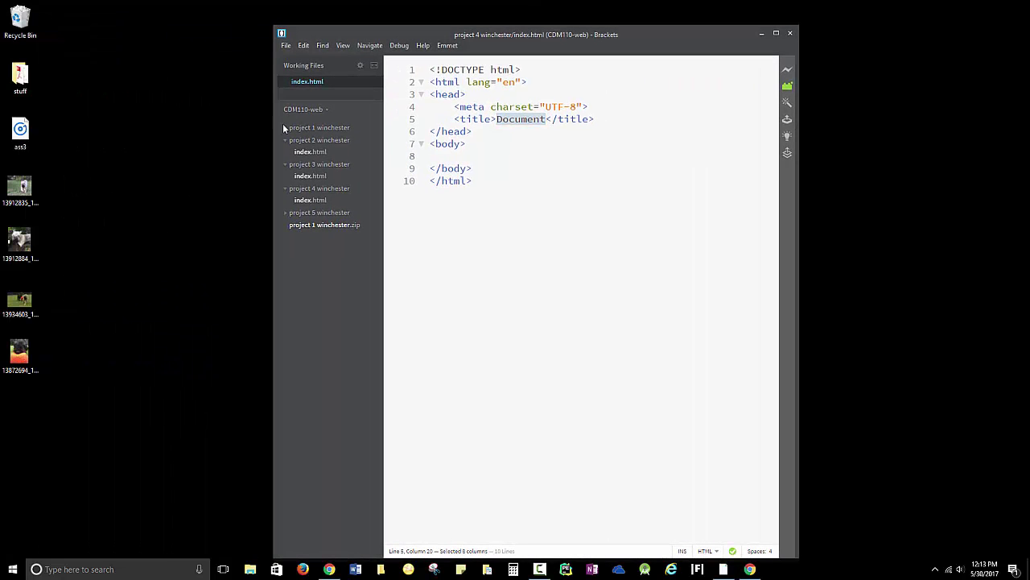
pyautogui.rightClick(321, 192)
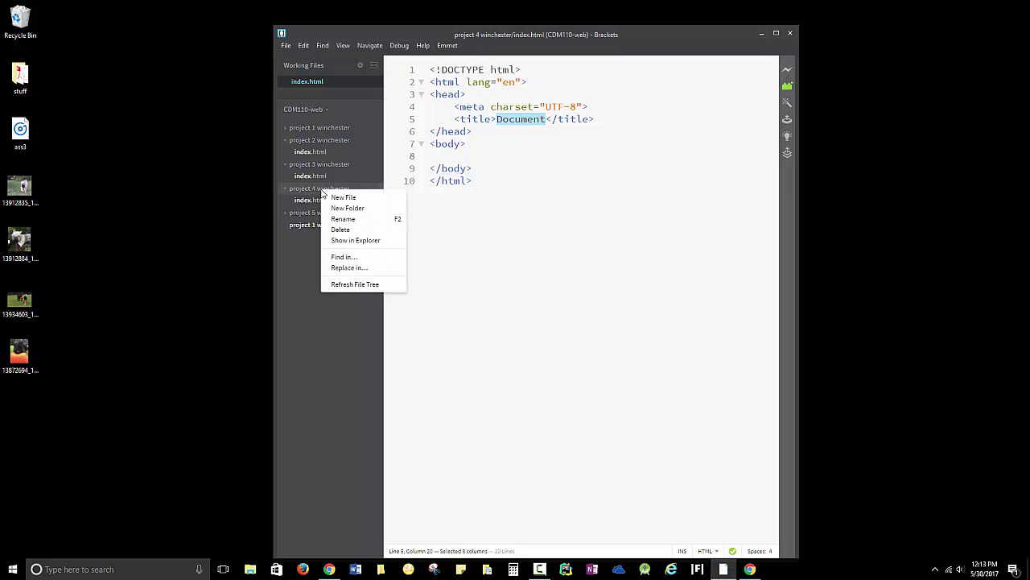
pyautogui.click(338, 240)
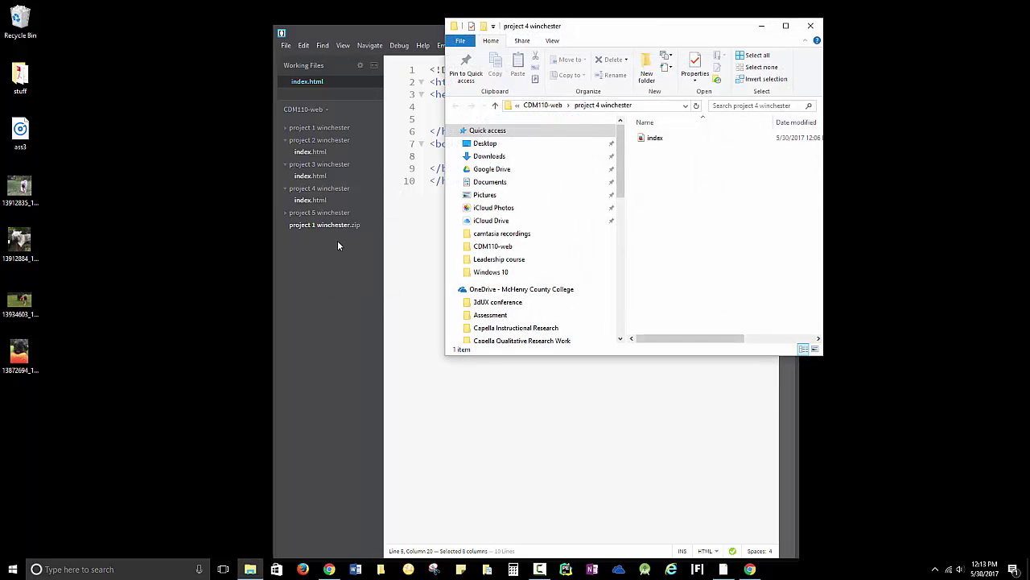
pyautogui.moveTo(100, 433); pyautogui.dragTo(674, 218)
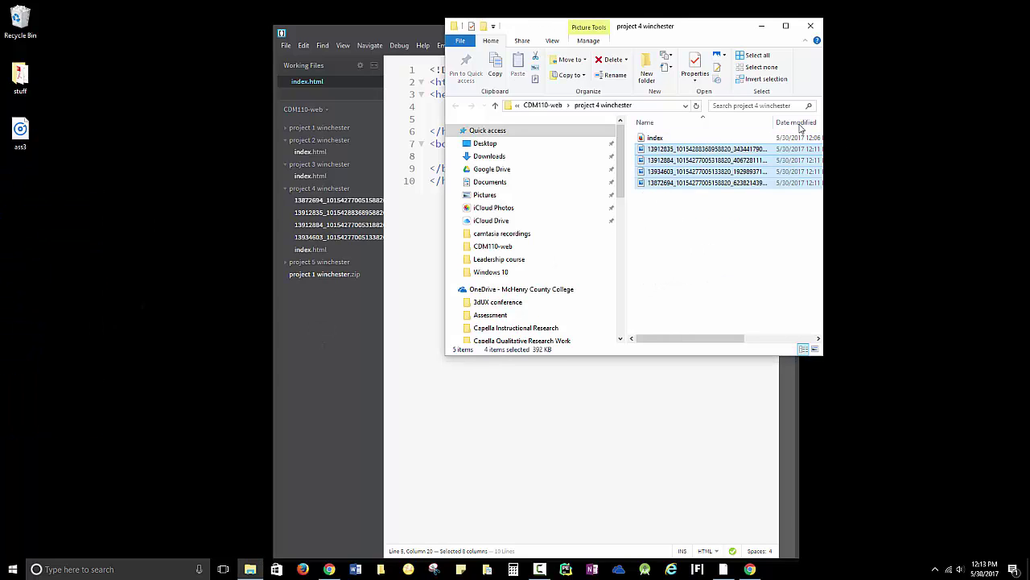
# Reposition and widen the folder window and Name column to show full names and sizes
pyautogui.moveTo(544, 29); pyautogui.dragTo(313, 52)
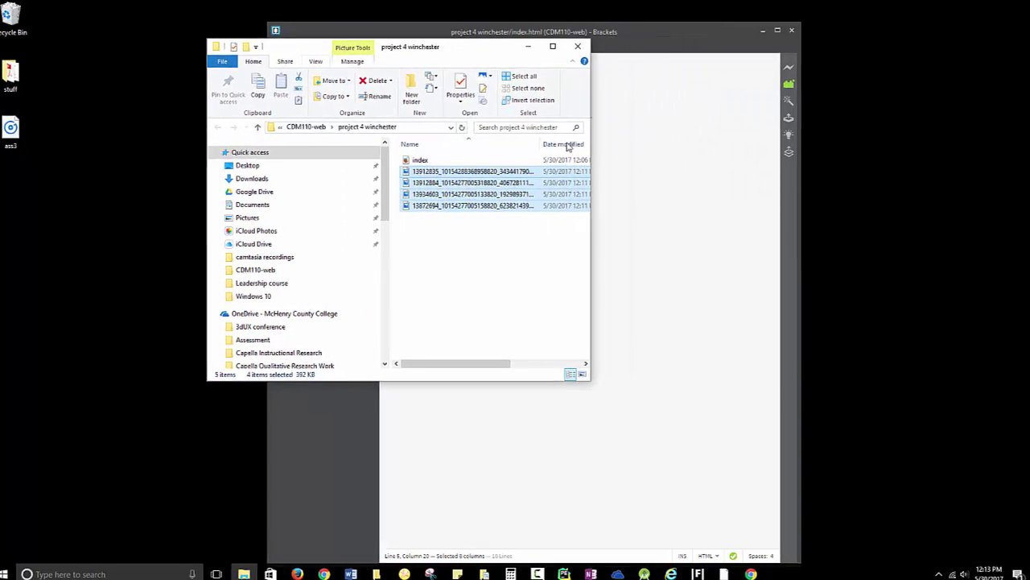
pyautogui.moveTo(590, 138); pyautogui.dragTo(878, 164)
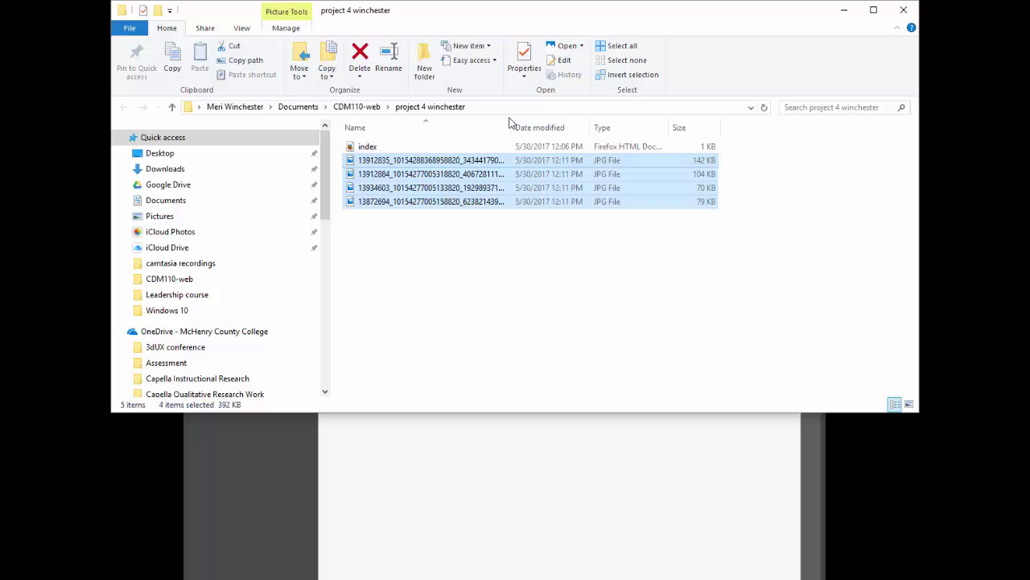
pyautogui.moveTo(510, 122); pyautogui.dragTo(635, 122)
# Switch the folder view to Extra large icons
pyautogui.click(513, 162)
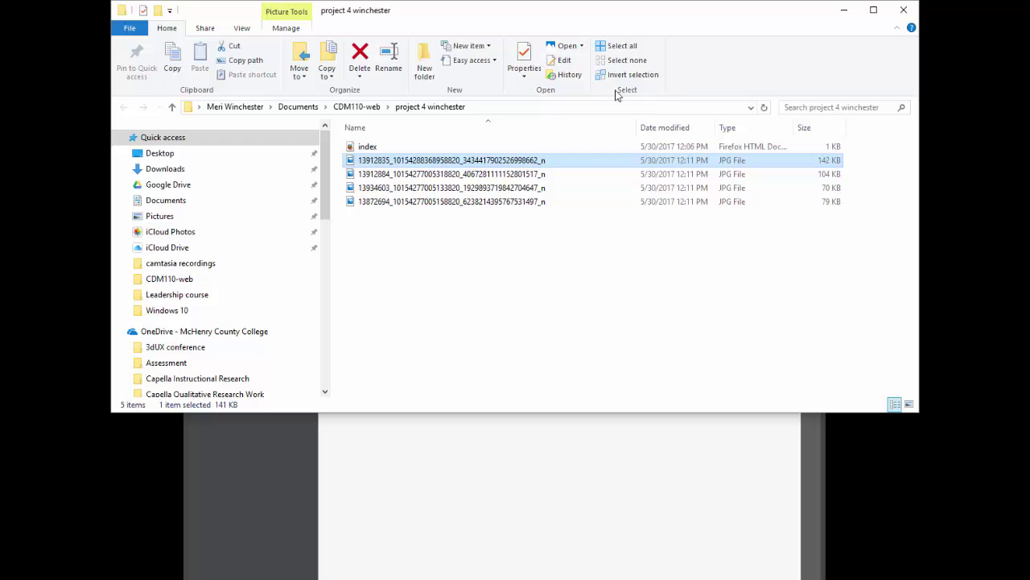
pyautogui.click(243, 28)
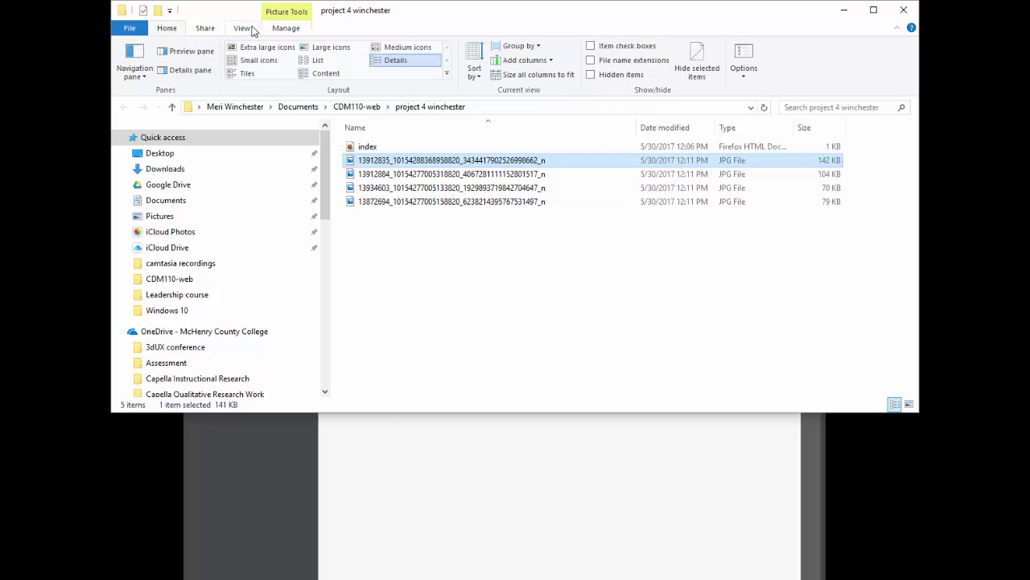
pyautogui.click(252, 50)
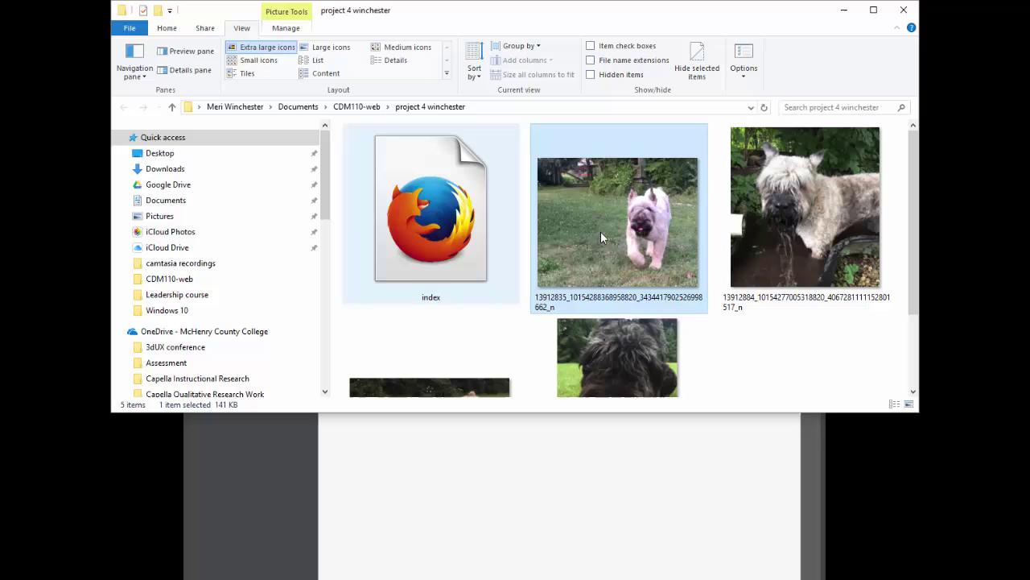
# Rename the running dog photo to ollie1
pyautogui.rightClick(612, 302)
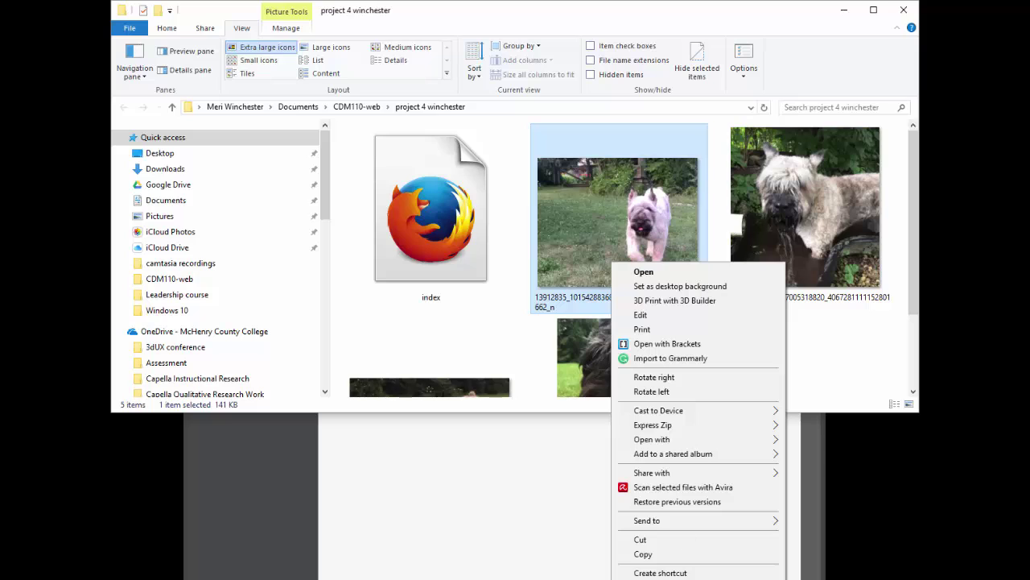
pyautogui.press('m')
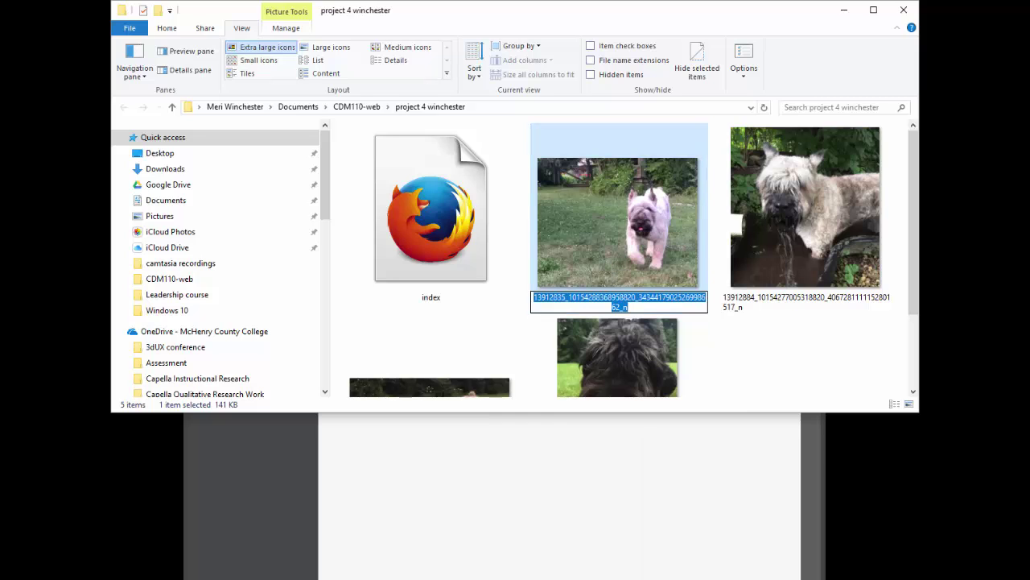
pyautogui.write('ollie1')
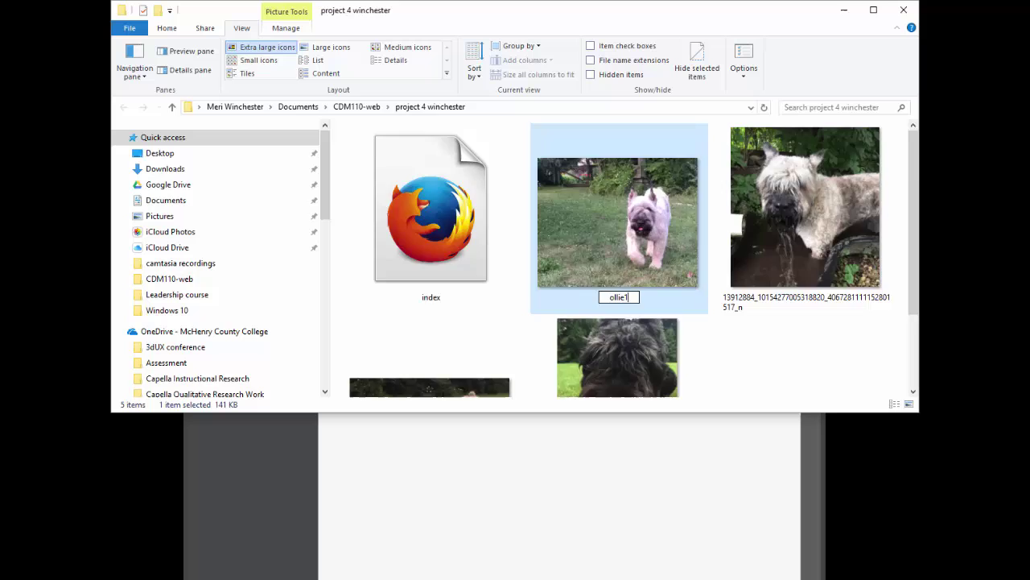
pyautogui.press('Return')
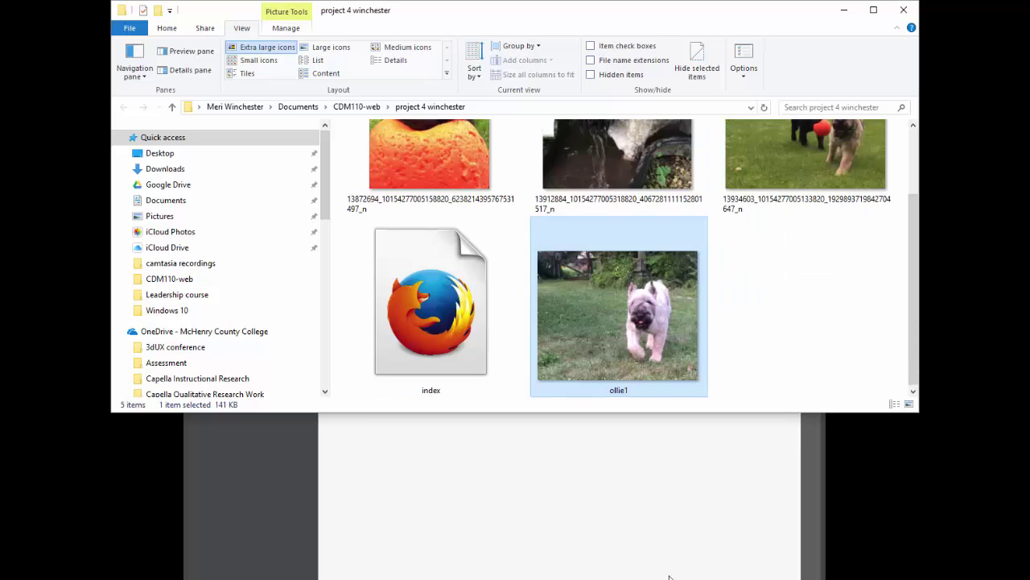
# Rename the dog-in-water photo to ollie-pool
pyautogui.scroll(3, 738, 251)
pyautogui.rightClick(596, 281)
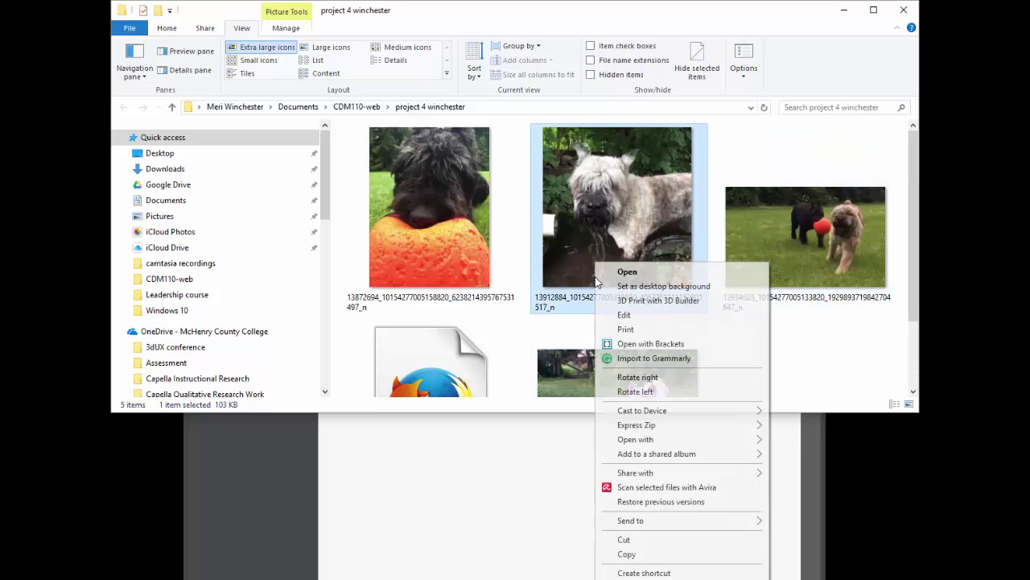
pyautogui.write('m')
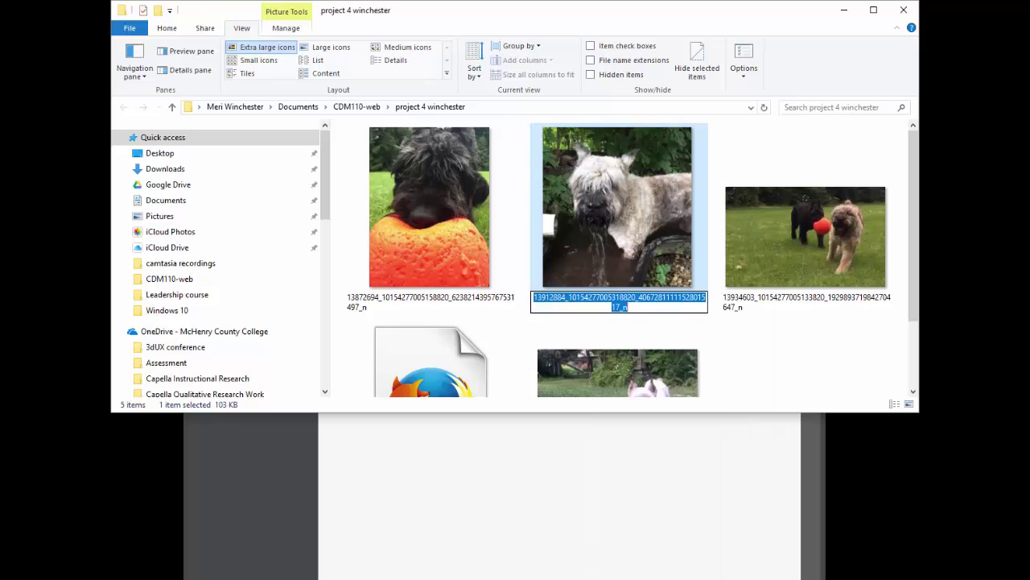
pyautogui.write('olliepp')
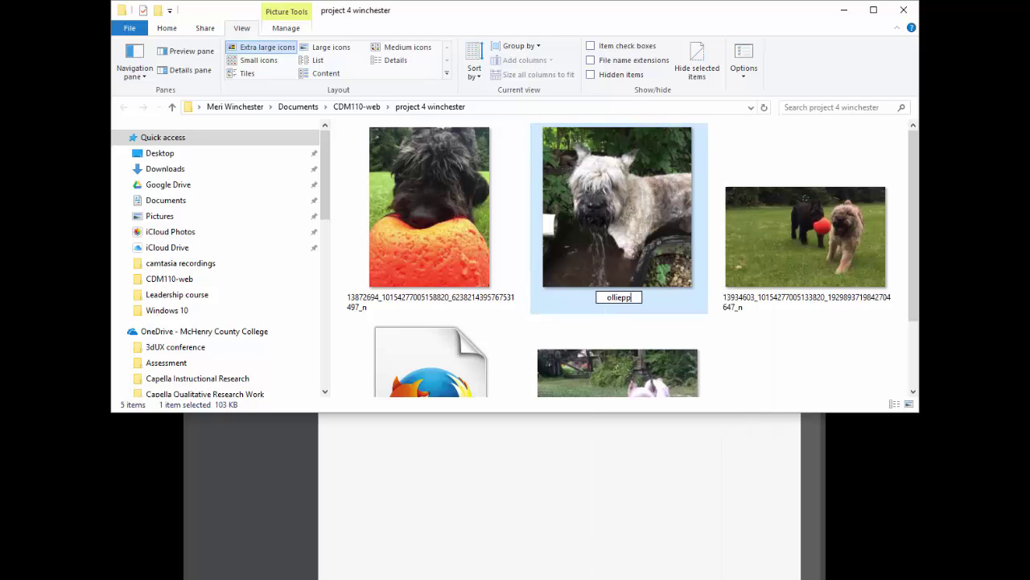
pyautogui.press('BackSpace')
pyautogui.press('BackSpace')
pyautogui.press('BackSpace')
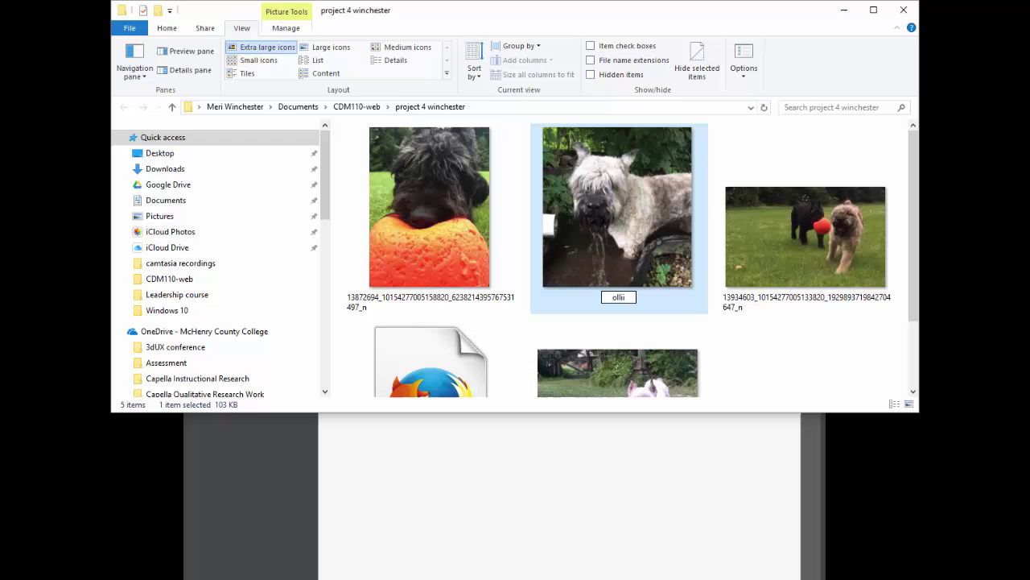
pyautogui.write('e-pool')
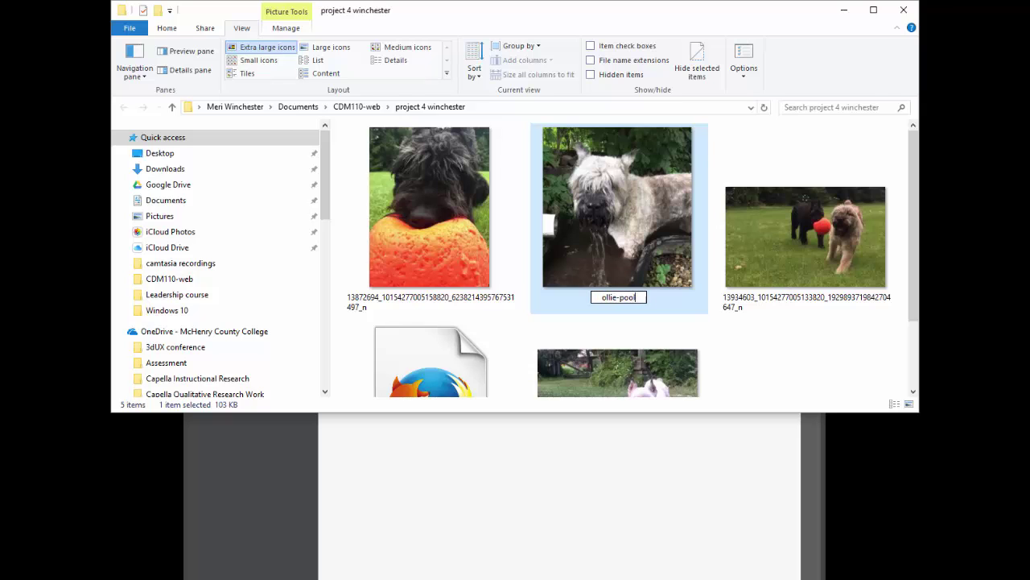
pyautogui.press('Return')
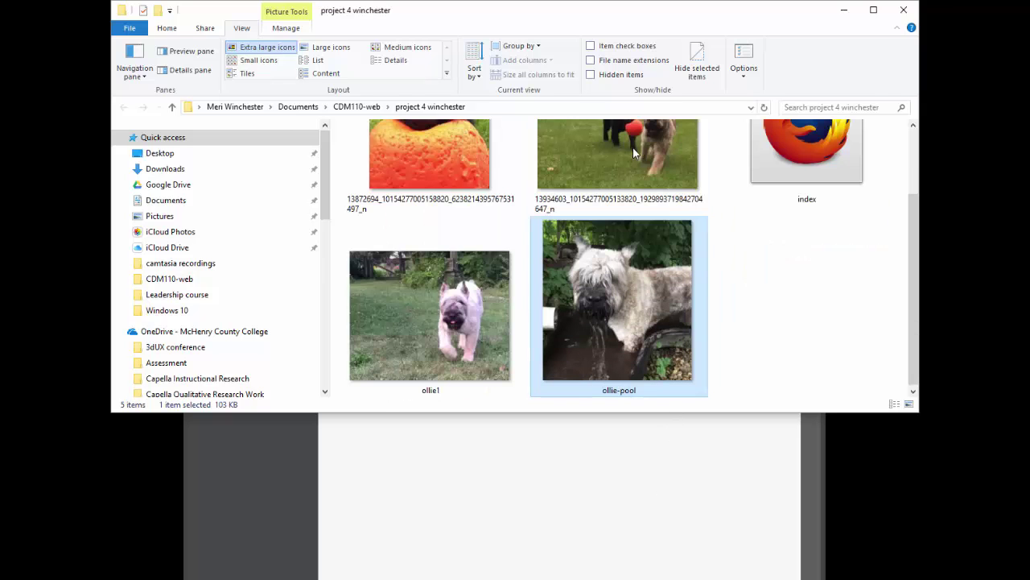
# Rename the two-dogs-playing photo to ollie-nessie-play
pyautogui.click(632, 146)
pyautogui.rightClick(637, 244)
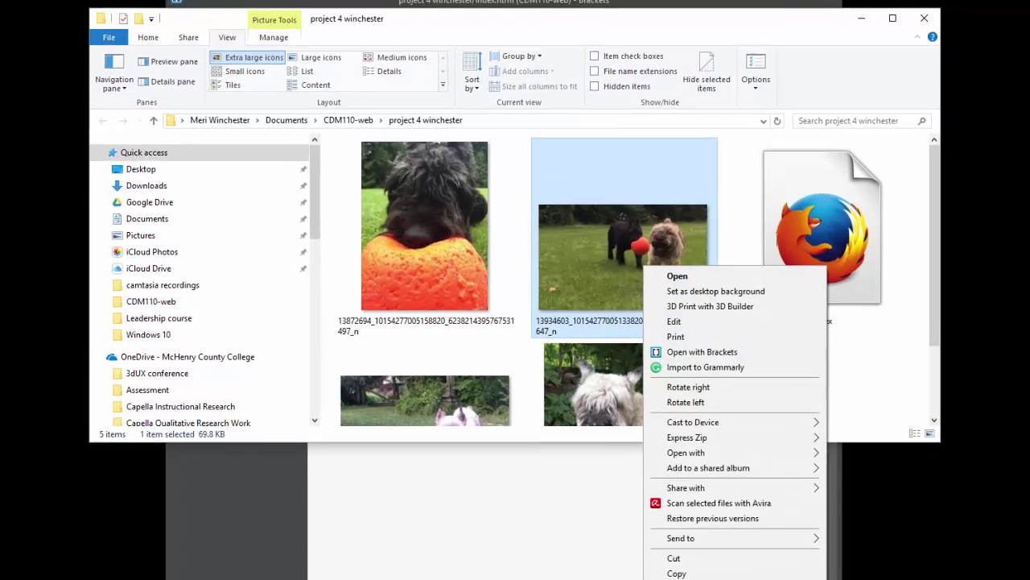
pyautogui.click(672, 578)
pyautogui.write('ollie-')
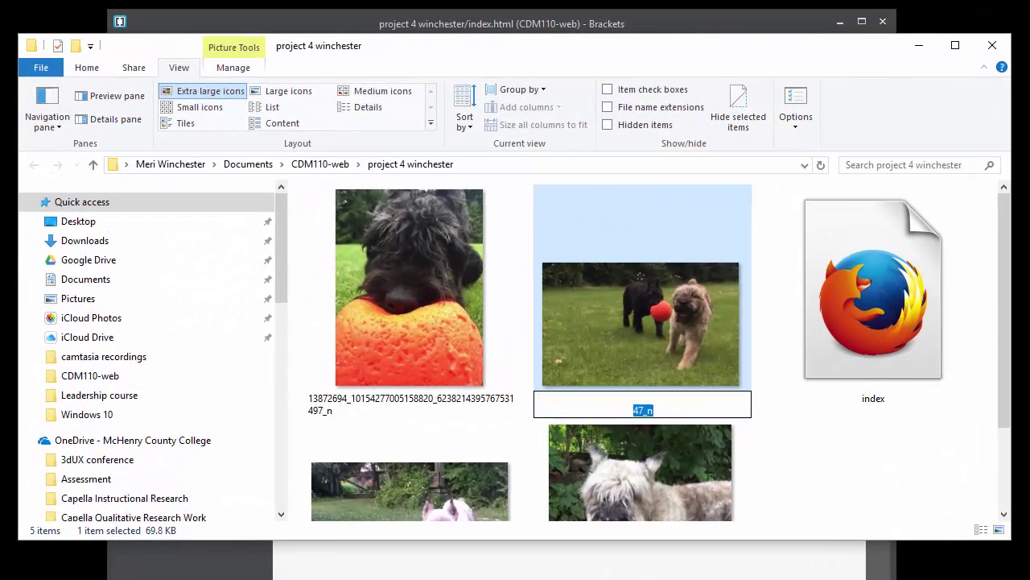
pyautogui.write('ne')
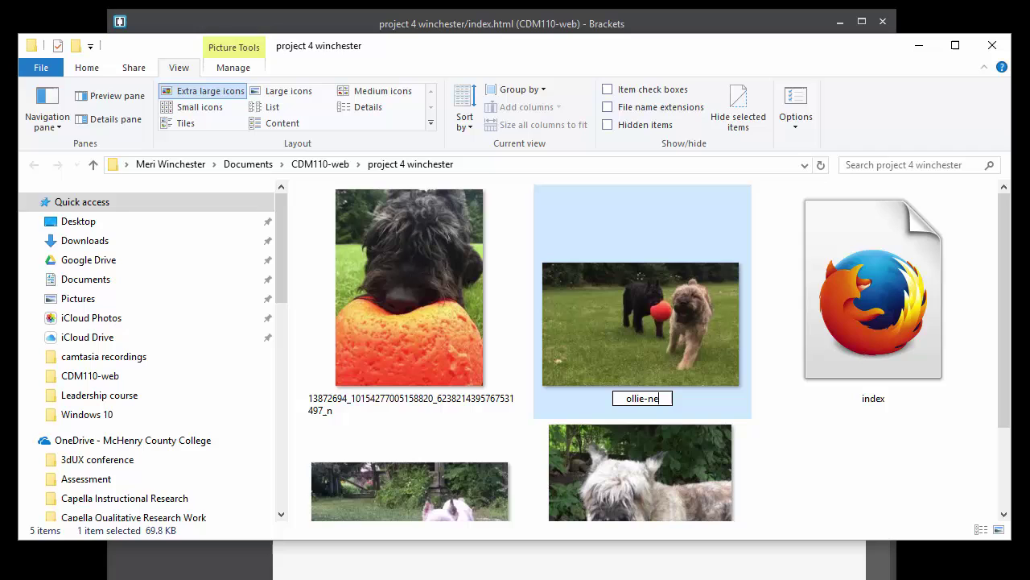
pyautogui.write('ssie-play')
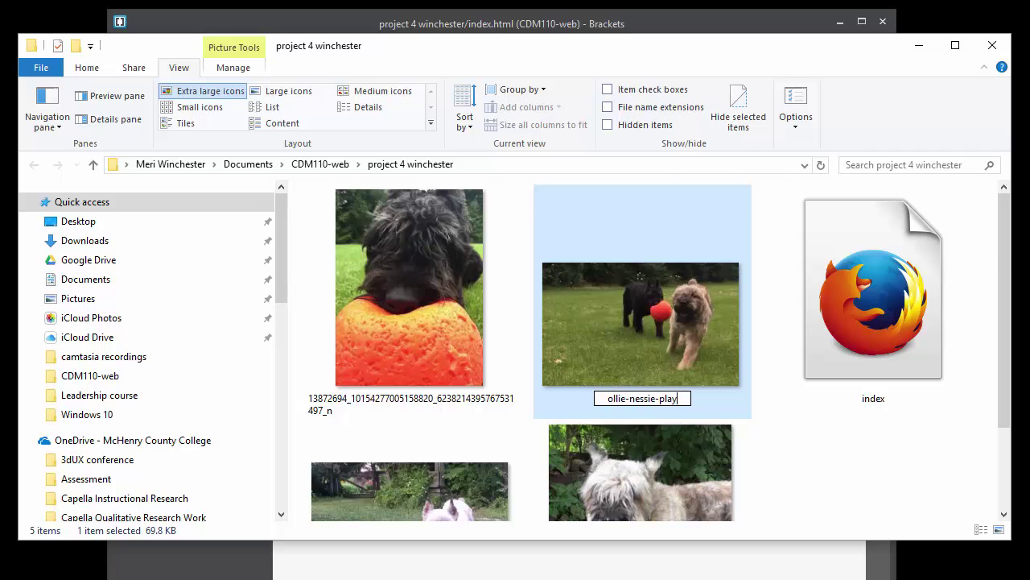
pyautogui.press('Return')
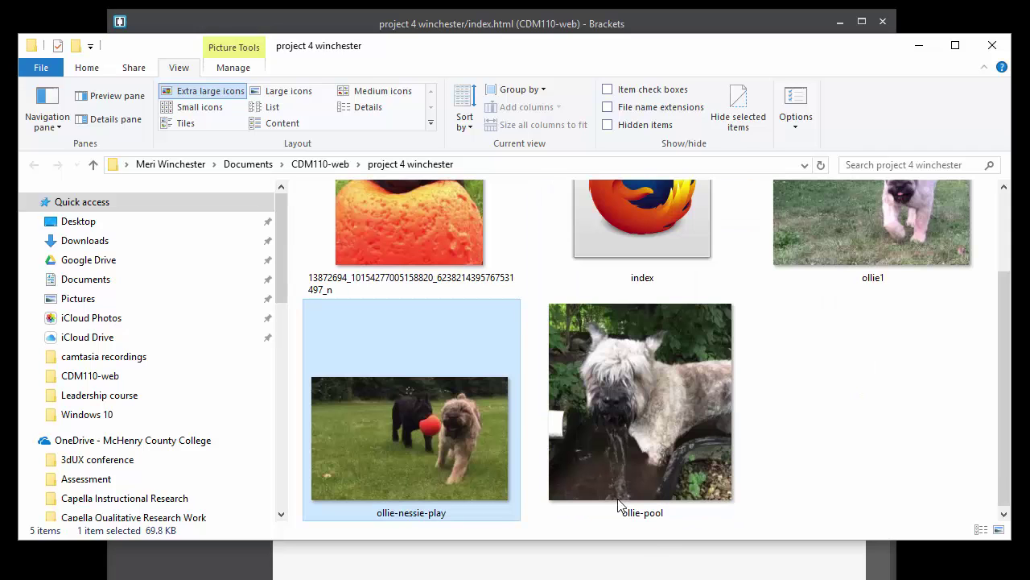
# Rename the dog-with-ball photo to nessie-ball
pyautogui.scroll(1, 416, 375)
pyautogui.rightClick(387, 351)
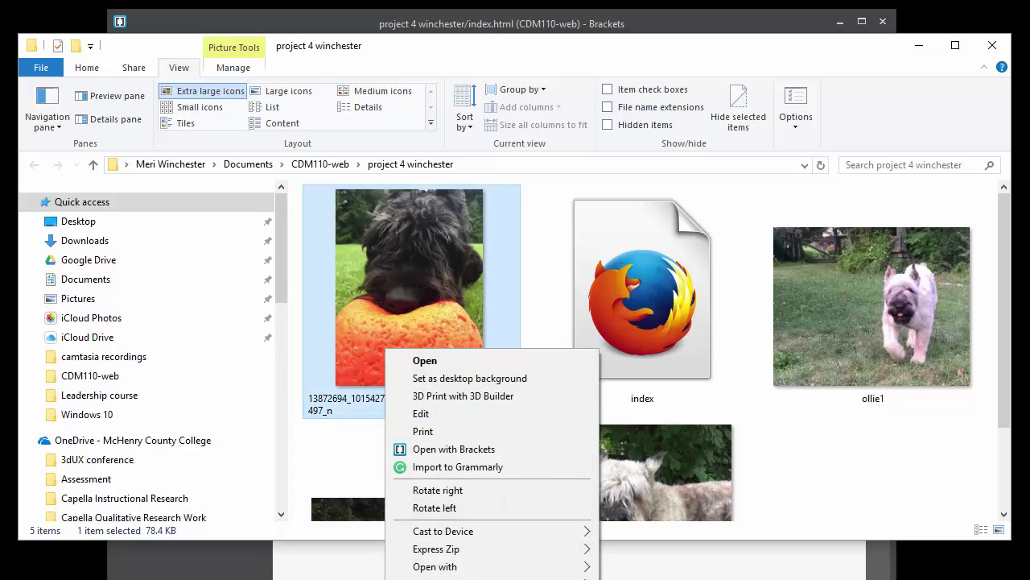
pyautogui.write('mnessie-ball')
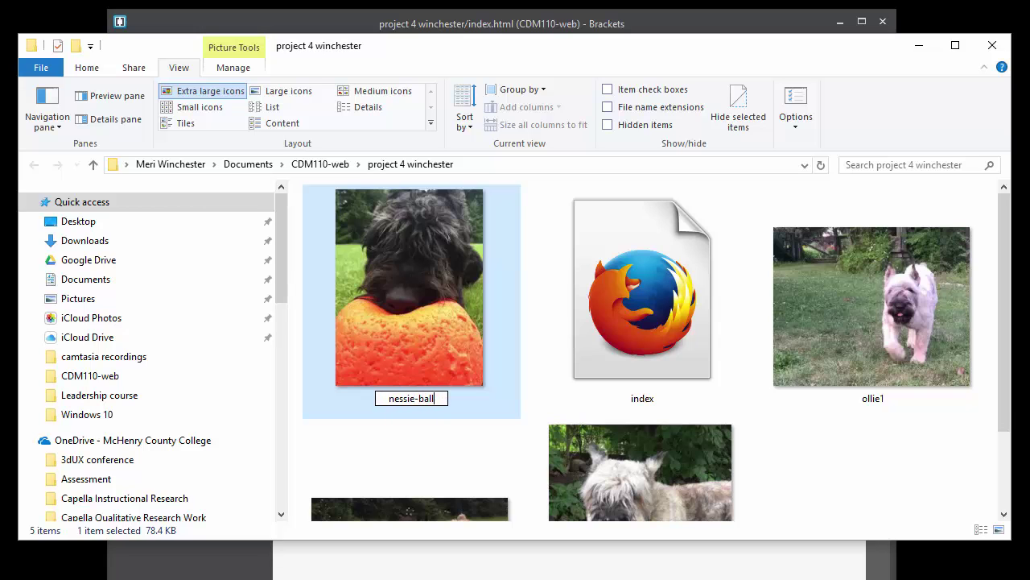
pyautogui.press('Return')
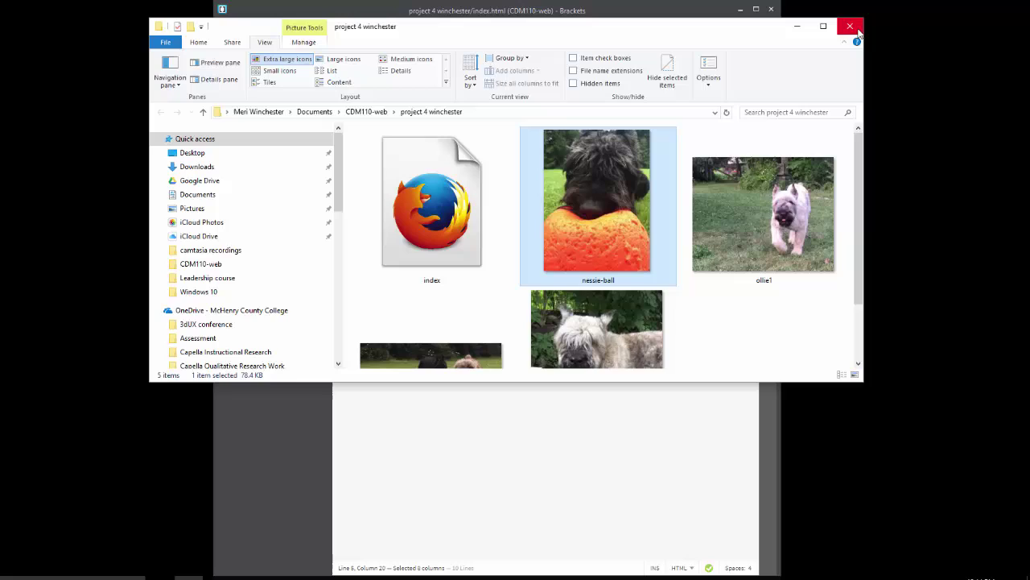
# Close File Explorer so Brackets shows the four renamed dog JPGs in project 4 winchester
pyautogui.click(856, 31)
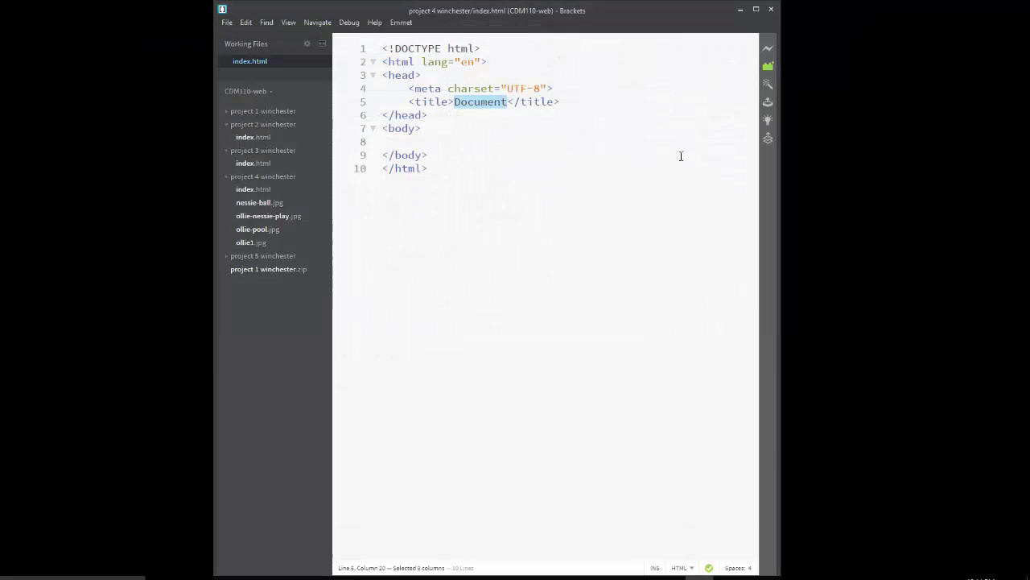